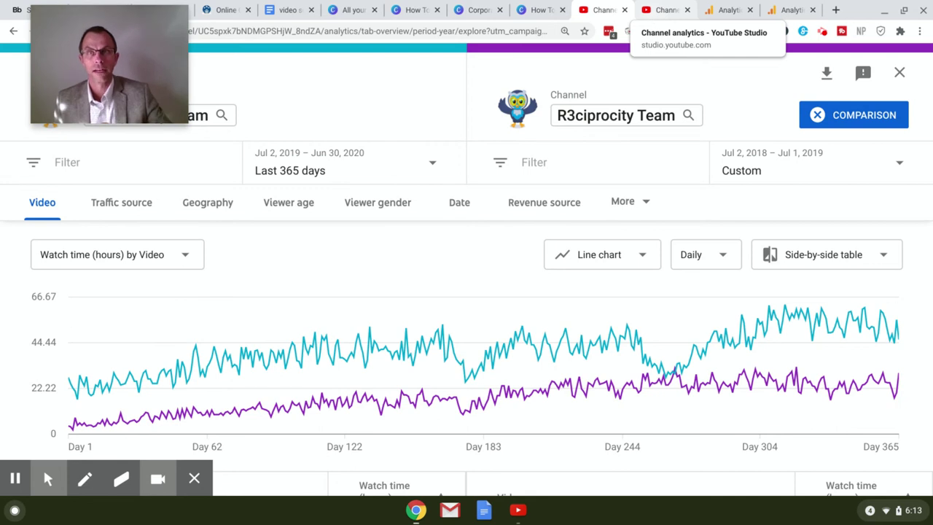
Switch to the YouTube Studio tab showing daily watch time, Jul 1, 2015 – Jun 30, 2020
{"action": "left_click", "coordinate": [654, 15]}
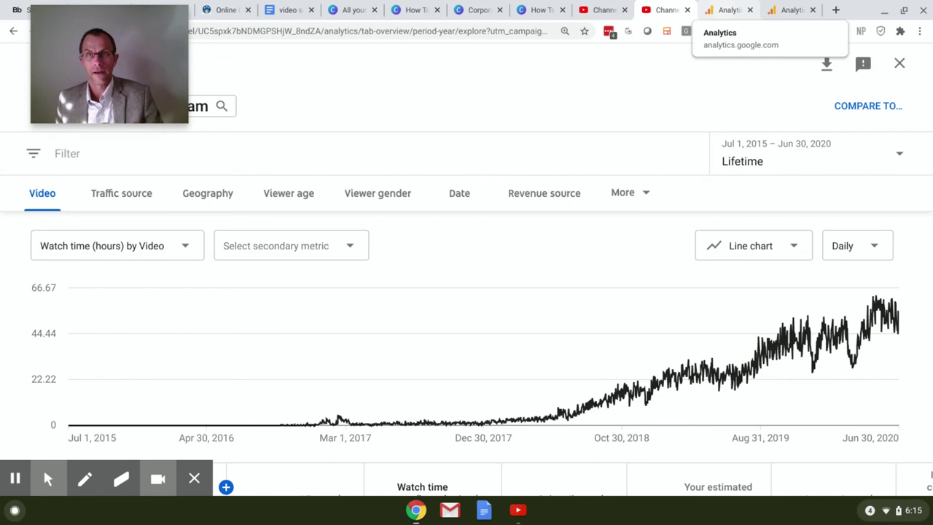
Switch to the Analytics tab showing weekly Audience Overview users, Jun 24, 2018 – Jun 30, 2020
{"action": "left_click", "coordinate": [724, 13]}
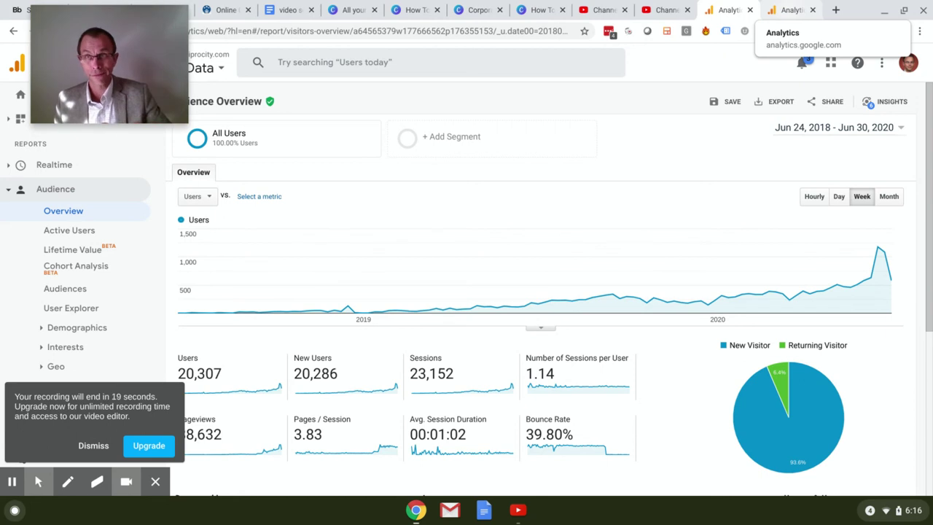
Switch to the Analytics tab comparing Jun 30, 2019 – Jun 30, 2020 daily users with the prior year
{"action": "left_click", "coordinate": [790, 10]}
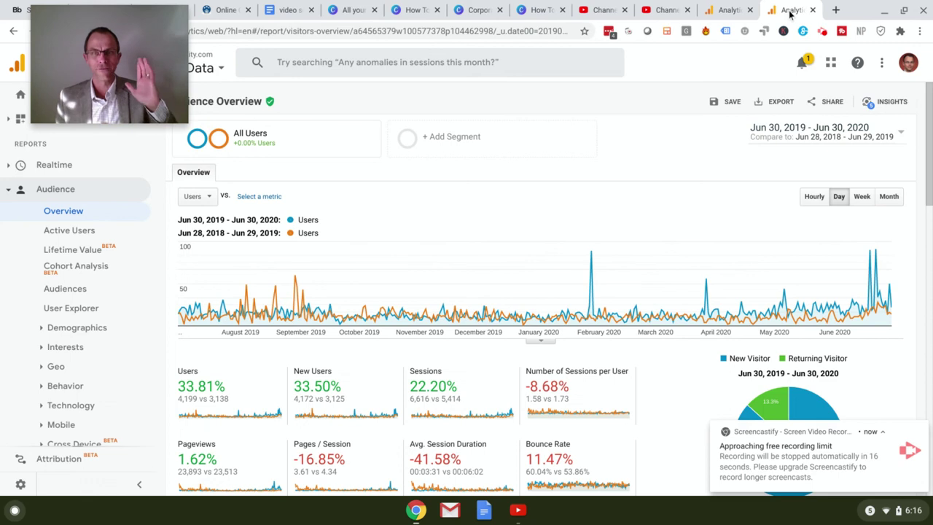